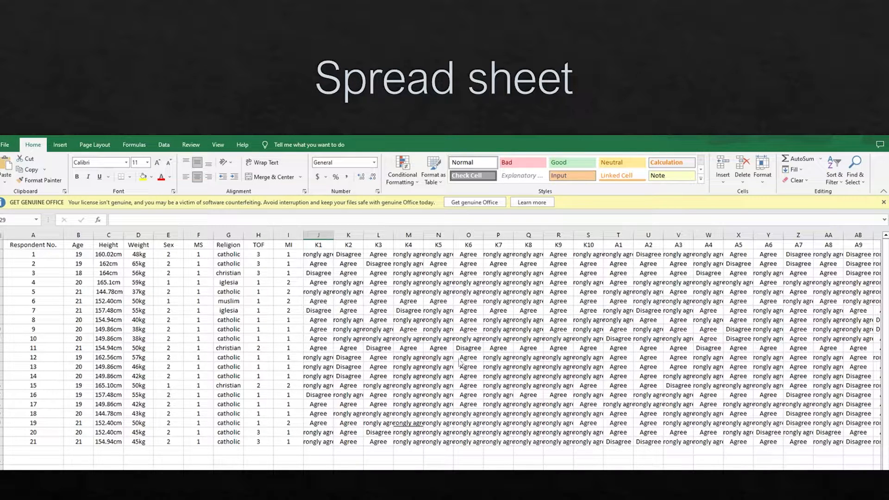
pyautogui.click(537, 421)
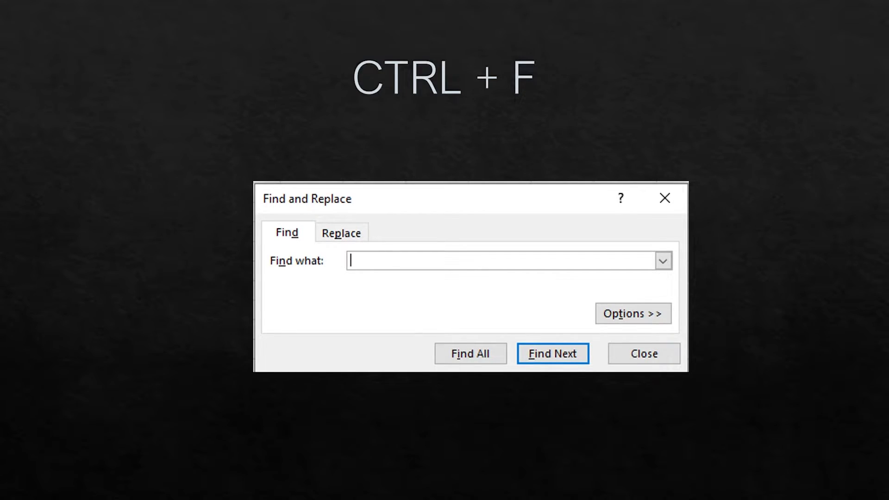
pyautogui.press('Right')
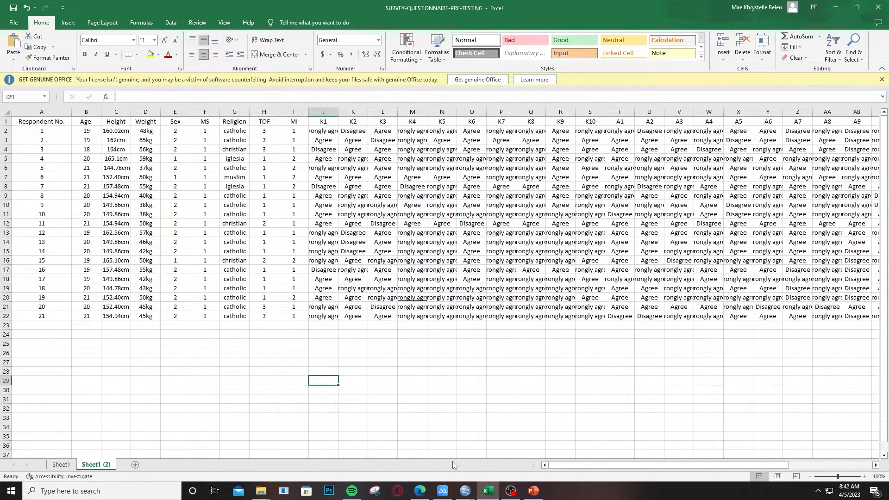
# Fill the column headings labelled K1 to K10 with yellow.
pyautogui.moveTo(563, 466); pyautogui.dragTo(606, 464)
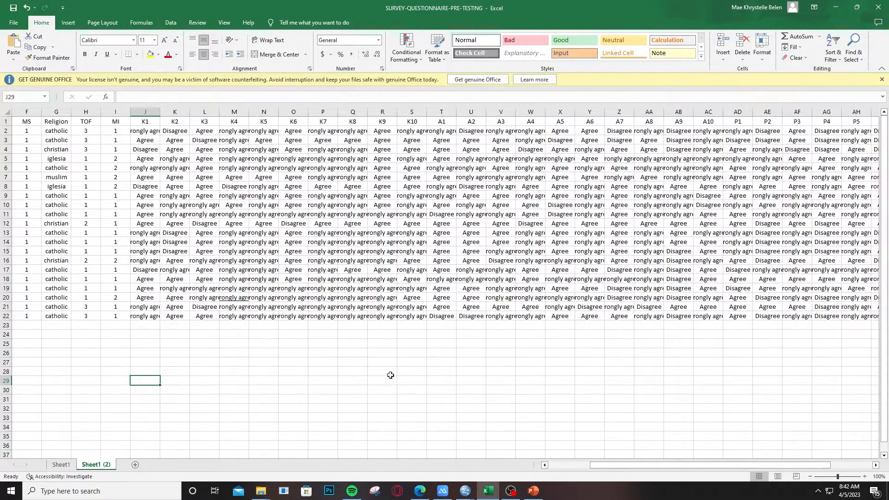
pyautogui.click(237, 117)
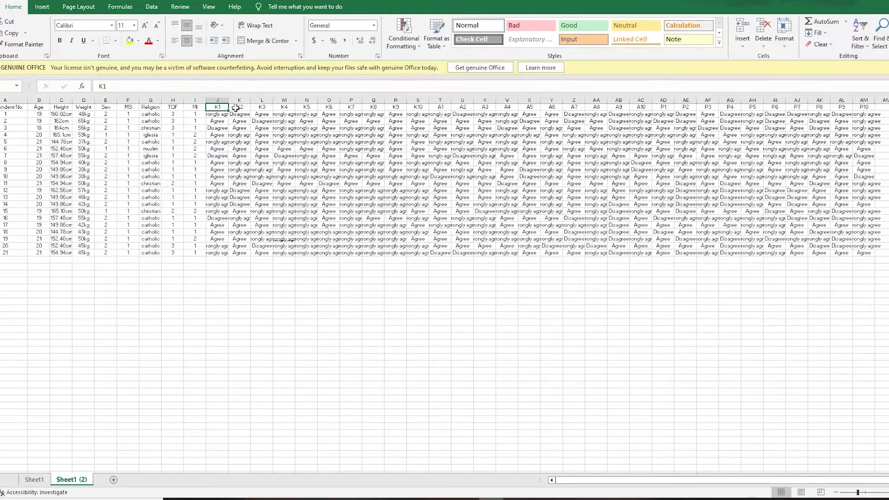
pyautogui.moveTo(236, 108); pyautogui.dragTo(410, 111)
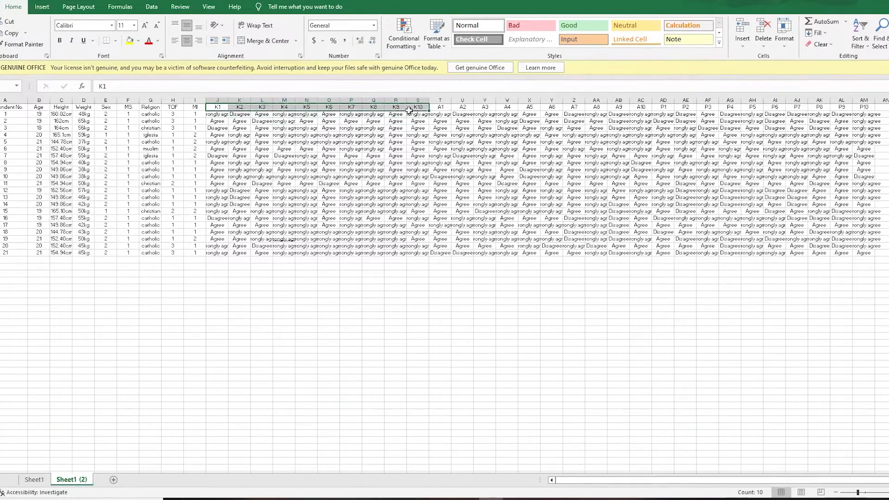
pyautogui.click(132, 41)
# Fill the column headings labelled A1 to A10 with light green.
pyautogui.moveTo(441, 108); pyautogui.dragTo(646, 108)
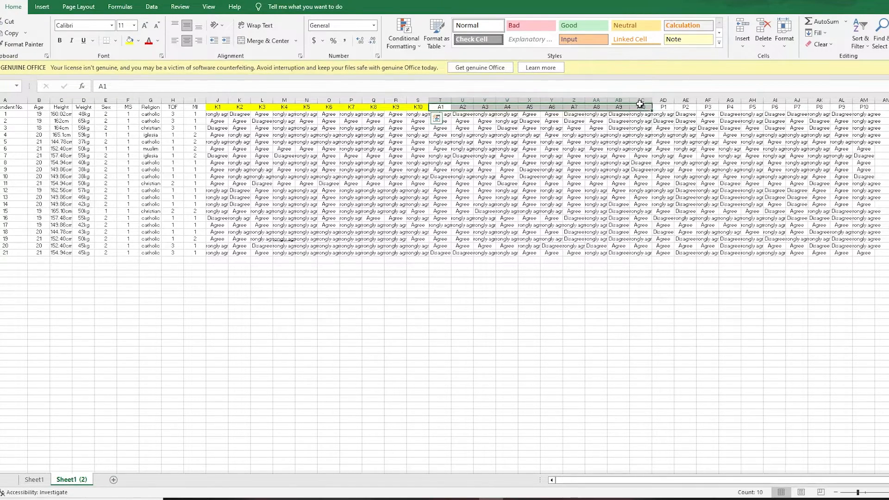
pyautogui.click(138, 41)
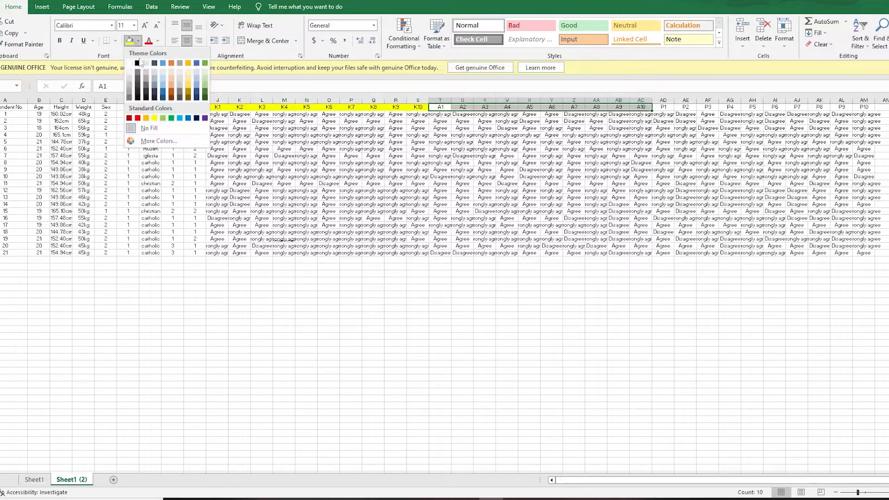
pyautogui.click(163, 119)
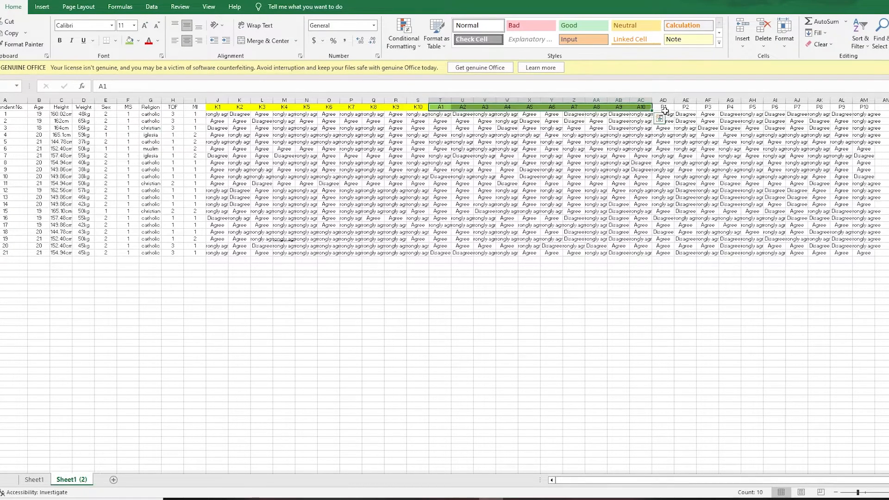
# Fill the column headings labelled P1 to P10 with a dark blue theme colour.
pyautogui.click(665, 107)
pyautogui.moveTo(665, 107); pyautogui.dragTo(865, 107)
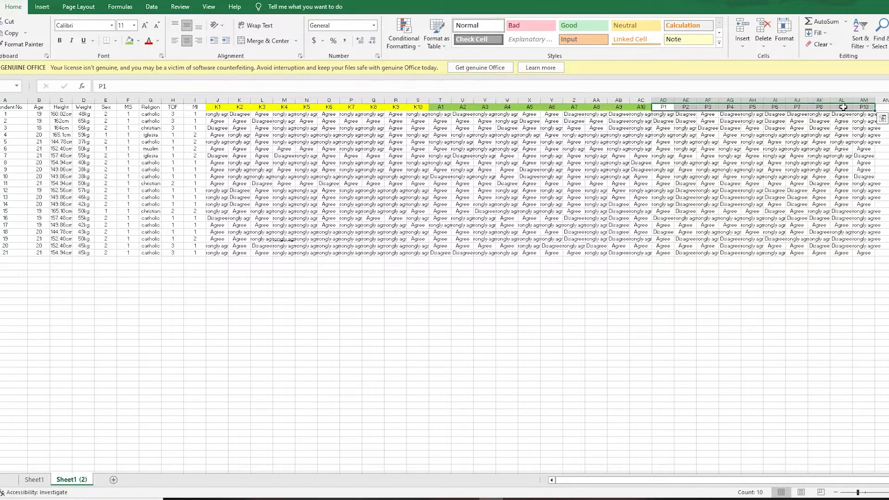
pyautogui.click(138, 41)
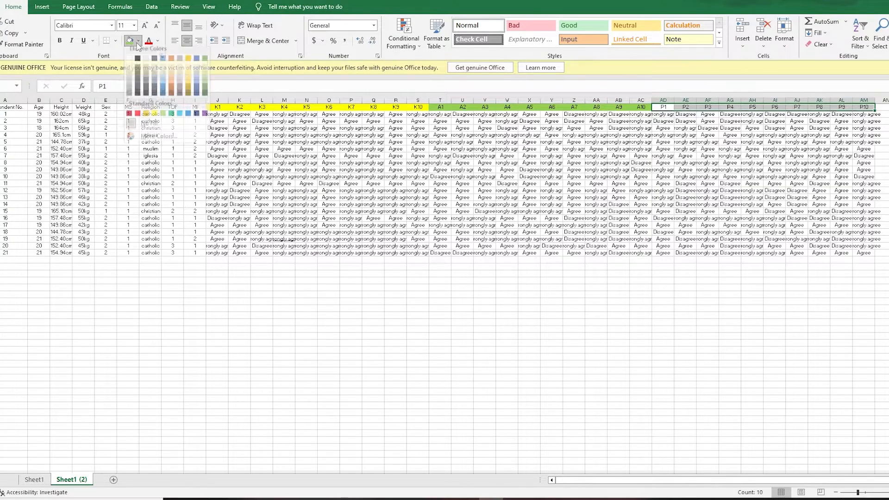
pyautogui.click(163, 91)
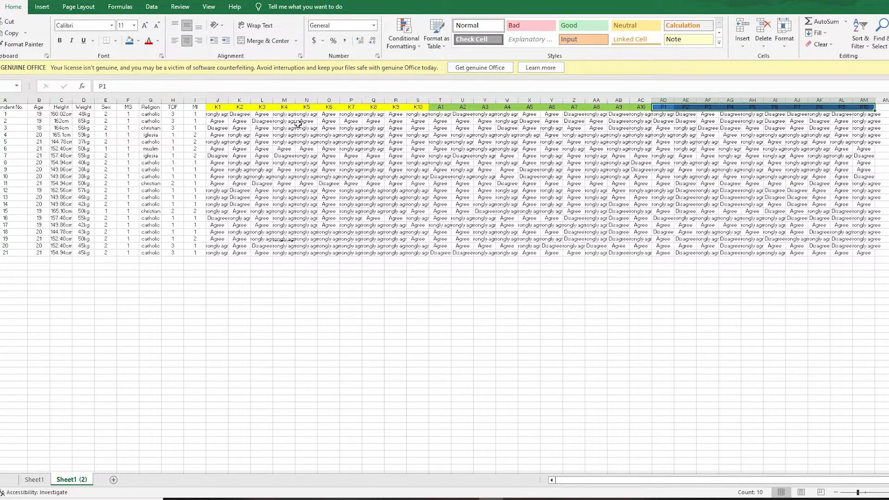
# Start a coding legend below the K1 and K2 columns with 1 and Strongly disagree, and left-align the label.
pyautogui.click(216, 115)
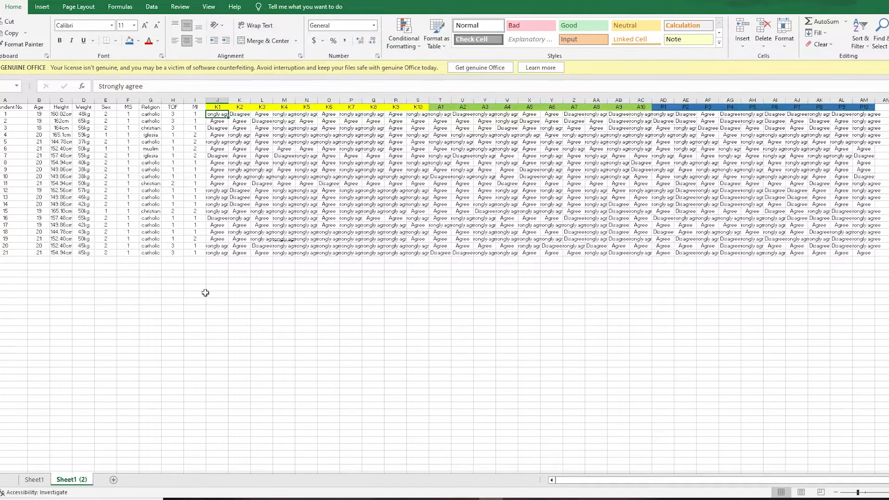
pyautogui.click(214, 275)
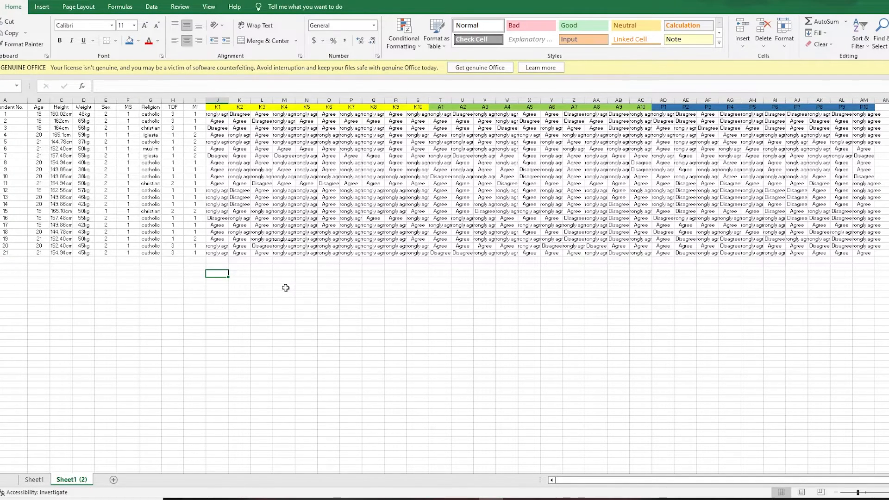
pyautogui.write('1')
pyautogui.click(239, 273)
pyautogui.write('Sr')
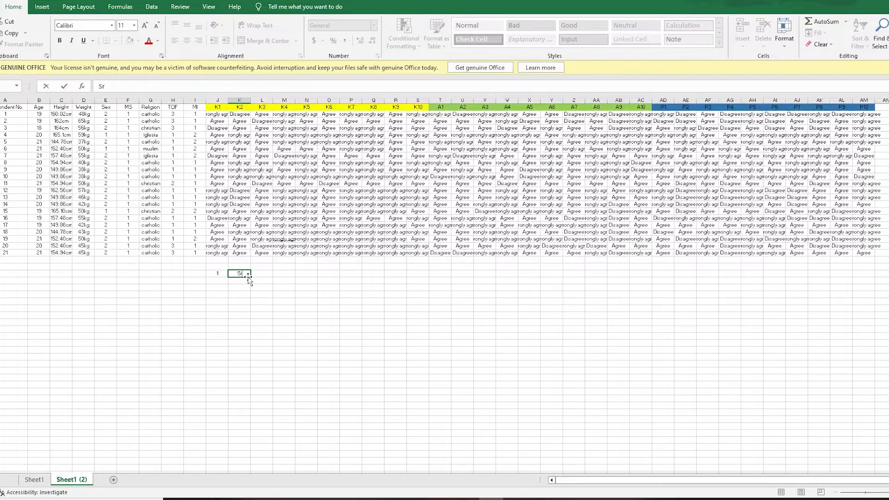
pyautogui.press('BackSpace')
pyautogui.write('trongly disagree')
pyautogui.press('Return')
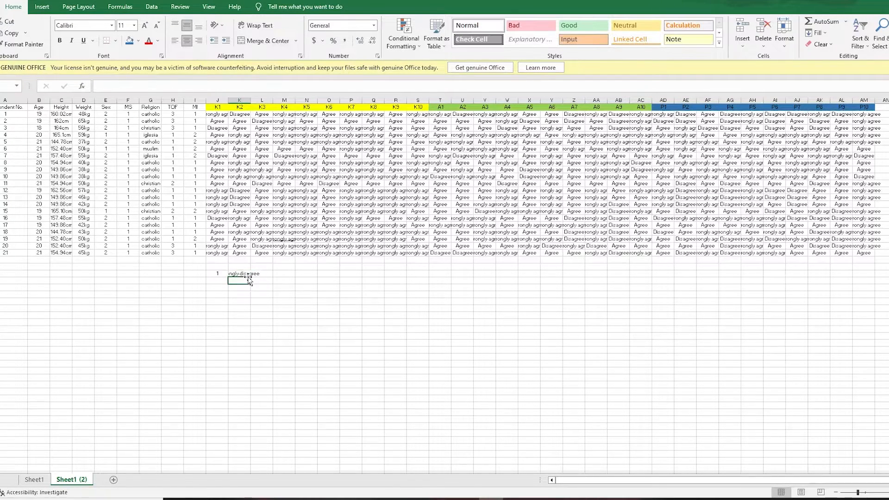
pyautogui.click(247, 274)
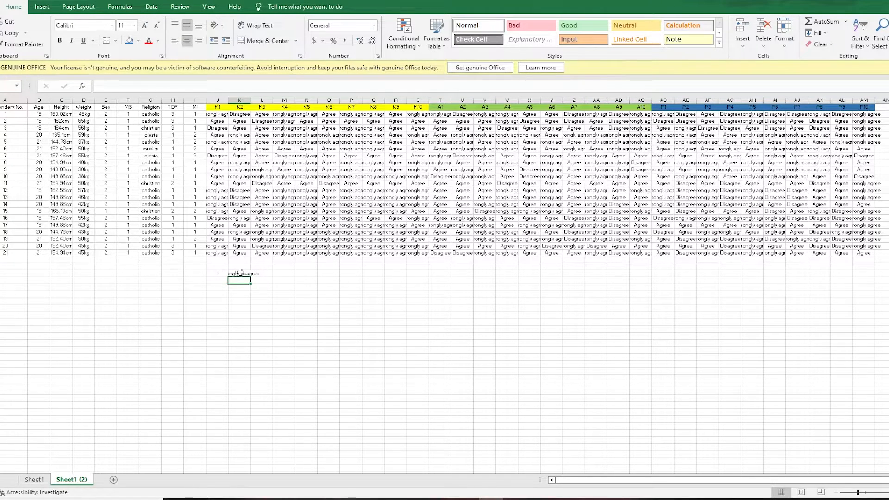
pyautogui.click(175, 41)
# Add the next two legend rows beneath it: 2 with Disagree and 3 with Agree.
pyautogui.click(213, 281)
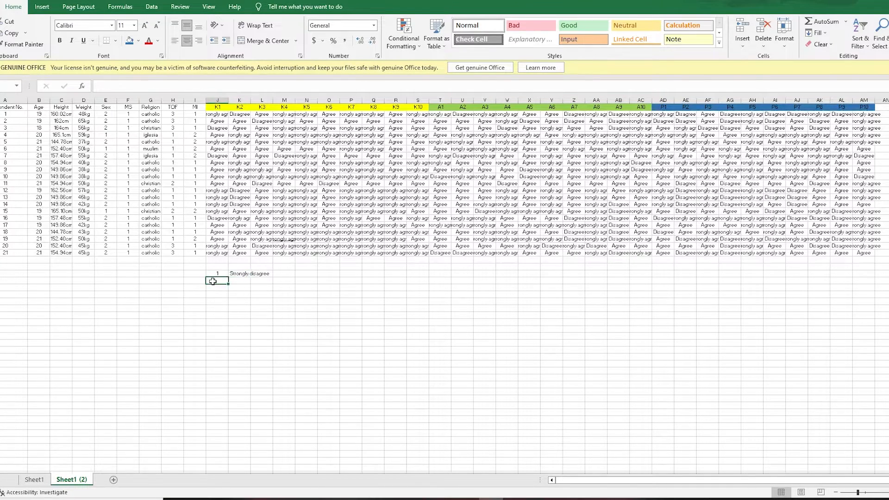
pyautogui.write('2')
pyautogui.click(239, 280)
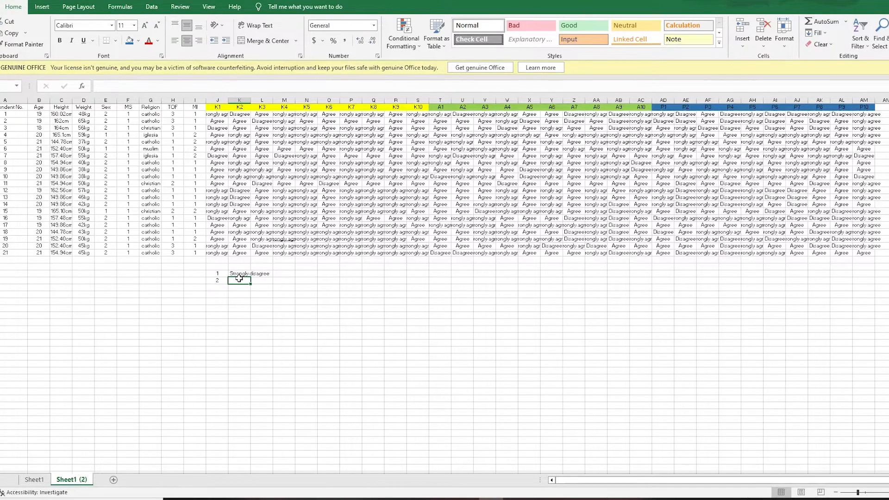
pyautogui.write('Disagree')
pyautogui.click(224, 285)
pyautogui.write('3')
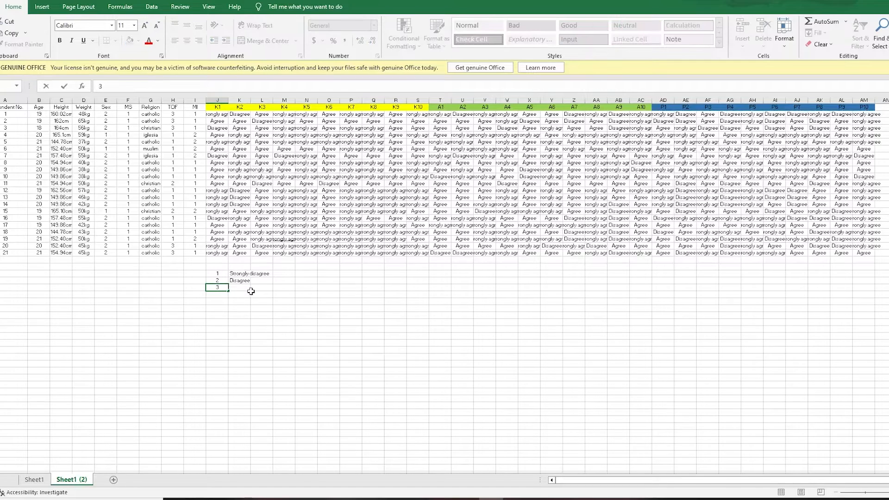
pyautogui.click(235, 288)
pyautogui.write('Agree')
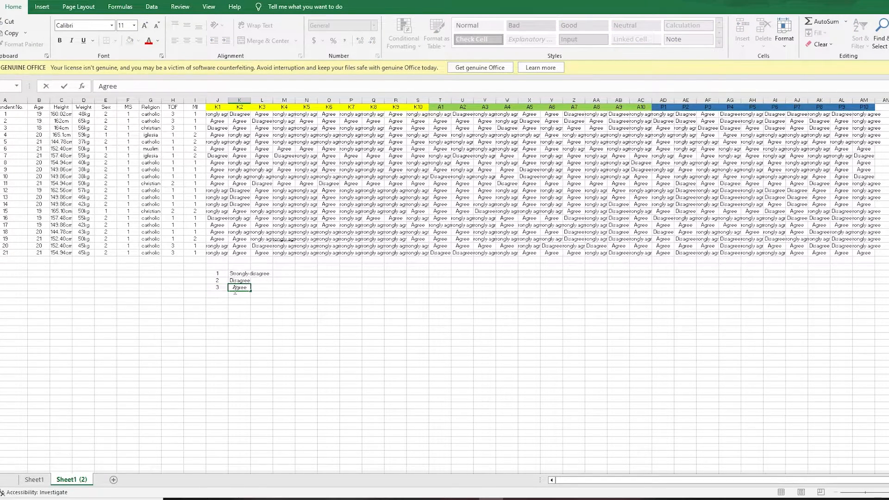
# Add the fourth legend row with 4 and Strongly Agree, and left-align the label.
pyautogui.click(223, 296)
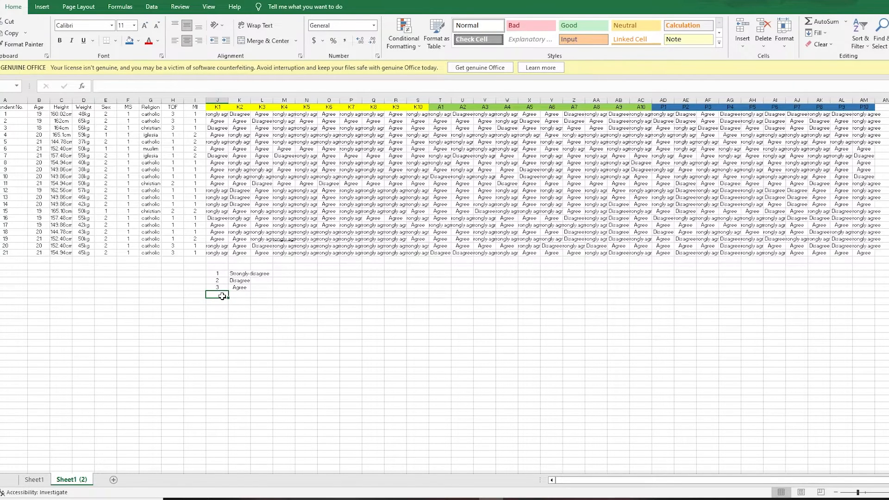
pyautogui.write('4')
pyautogui.click(242, 295)
pyautogui.write('Str')
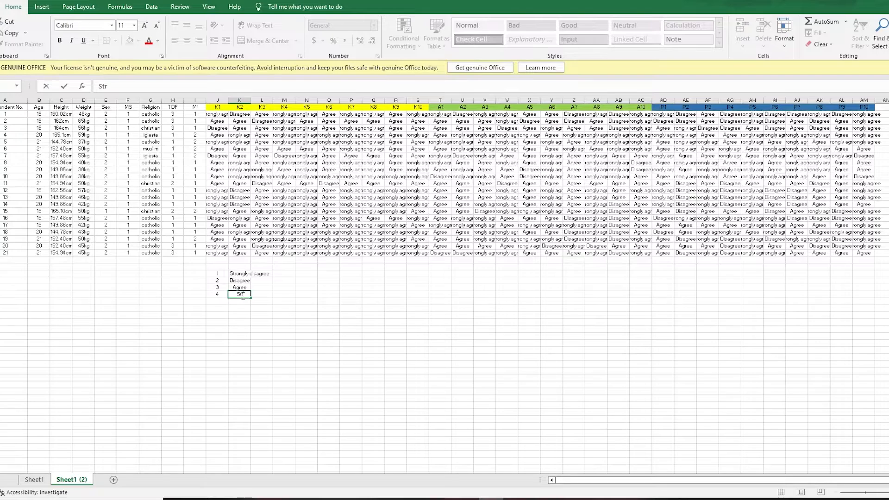
pyautogui.write('ongly Agree')
pyautogui.click(259, 335)
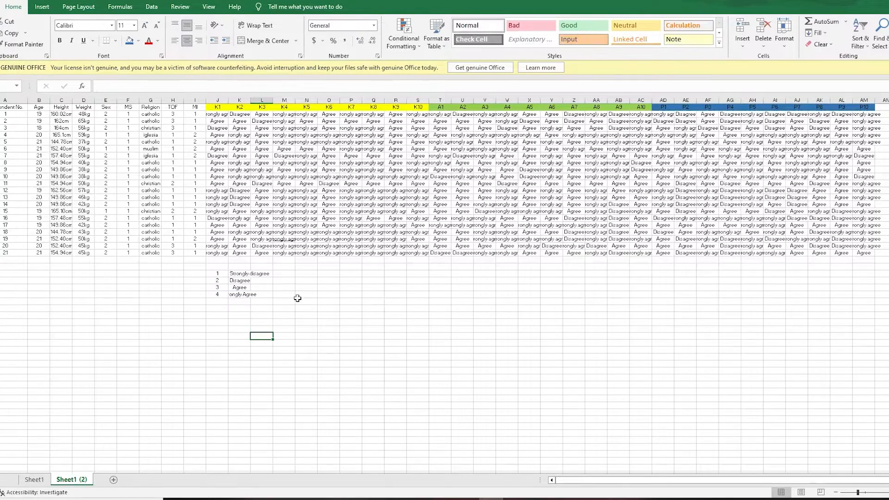
pyautogui.click(242, 295)
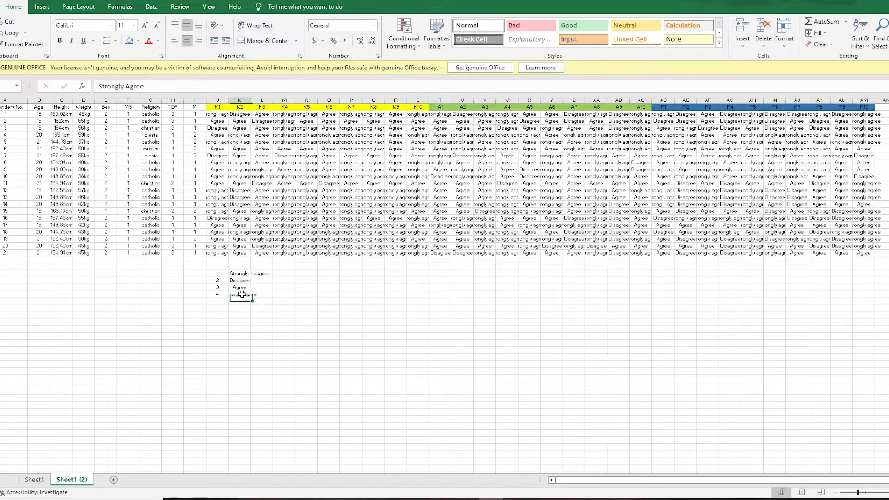
pyautogui.click(175, 41)
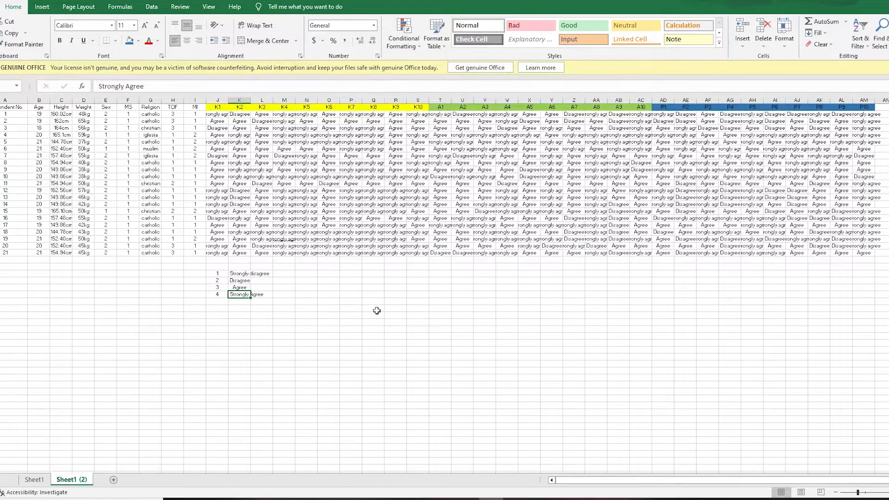
# Replace every Strongly agree response on the sheet with 4, copying the search text from respondent 21's K1 cell.
pyautogui.hotkey('ctrl', 'f')
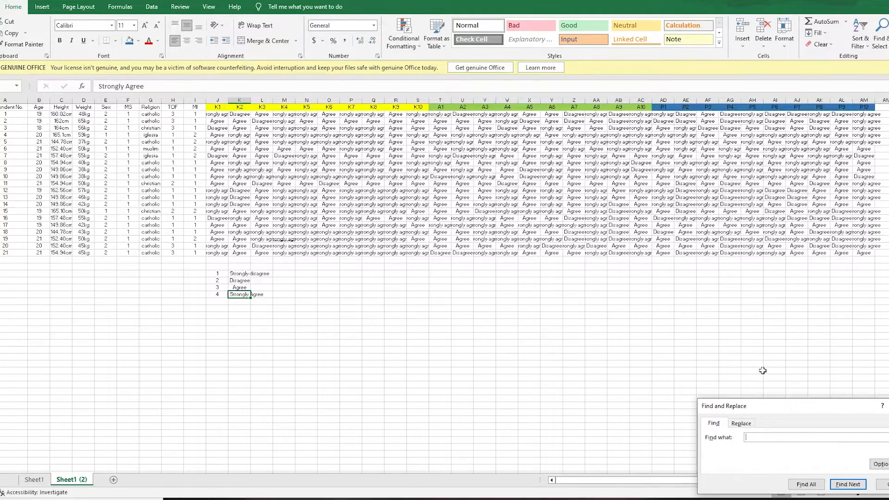
pyautogui.moveTo(823, 412); pyautogui.dragTo(476, 291)
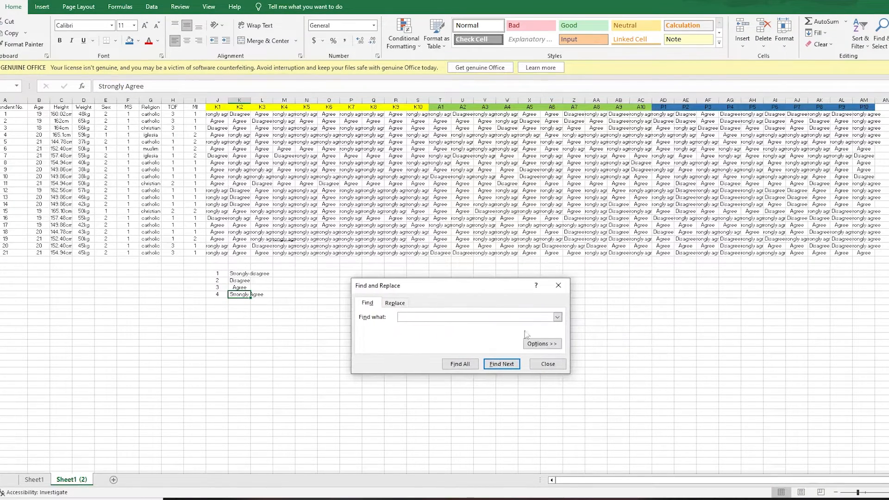
pyautogui.click(395, 302)
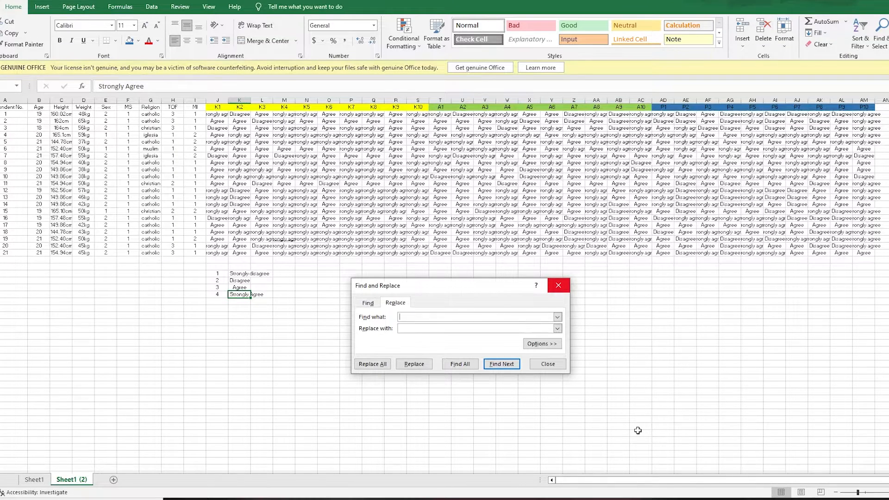
pyautogui.click(215, 253)
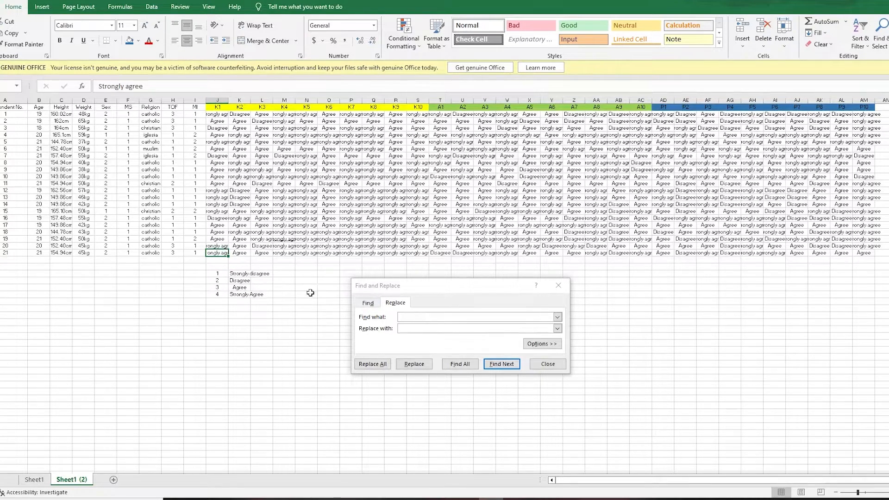
pyautogui.hotkey('ctrl', 'c')
pyautogui.click(427, 318)
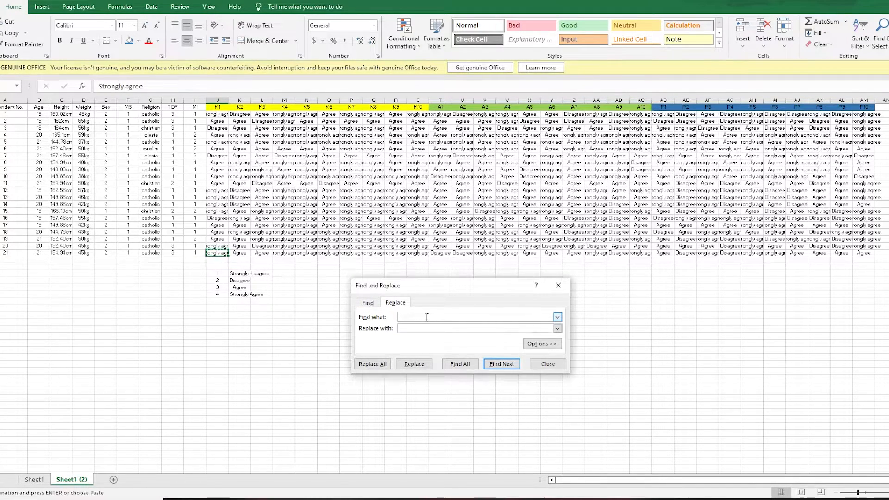
pyautogui.hotkey('ctrl', 'v')
pyautogui.press('Tab')
pyautogui.write('4')
pyautogui.click(372, 364)
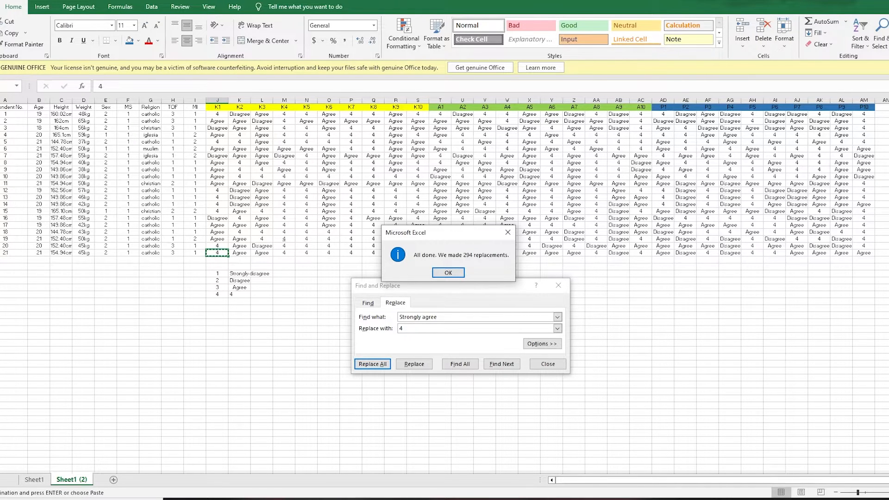
pyautogui.click(449, 272)
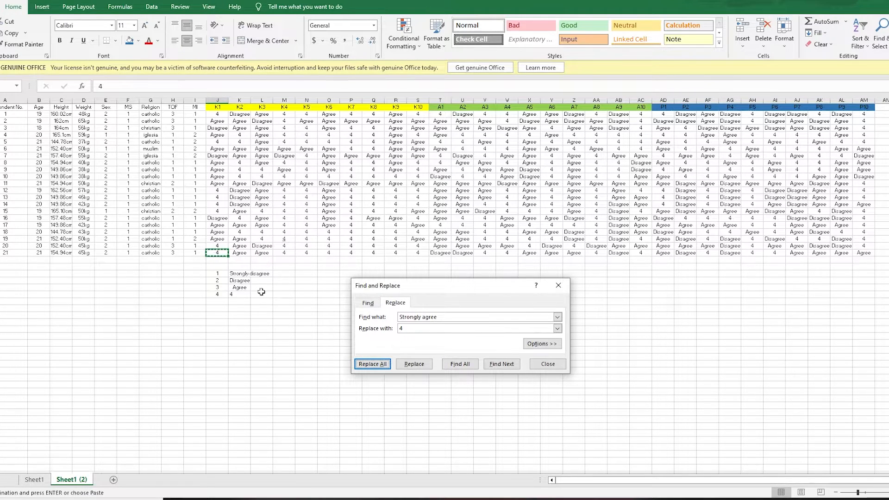
# Replace every Agree on the sheet with 3, copying the search text from respondent 11's K1 cell.
pyautogui.click(216, 184)
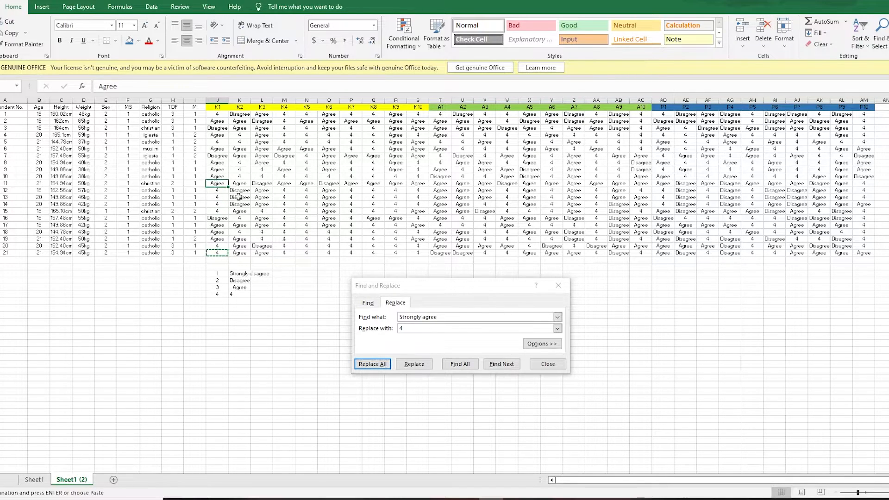
pyautogui.hotkey('ctrl', 'c')
pyautogui.click(444, 319)
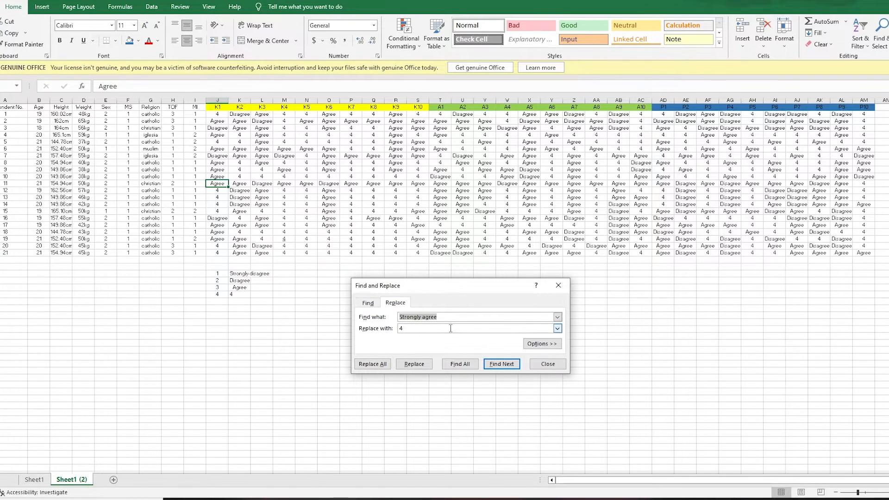
pyautogui.press('BackSpace')
pyautogui.write('Strongly agree')
pyautogui.press('BackSpace')
pyautogui.press('BackSpace')
pyautogui.press('BackSpace')
pyautogui.press('BackSpace')
pyautogui.press('BackSpace')
pyautogui.press('BackSpace')
pyautogui.press('BackSpace')
pyautogui.press('BackSpace')
pyautogui.press('BackSpace')
pyautogui.press('BackSpace')
pyautogui.press('BackSpace')
pyautogui.press('BackSpace')
pyautogui.press('BackSpace')
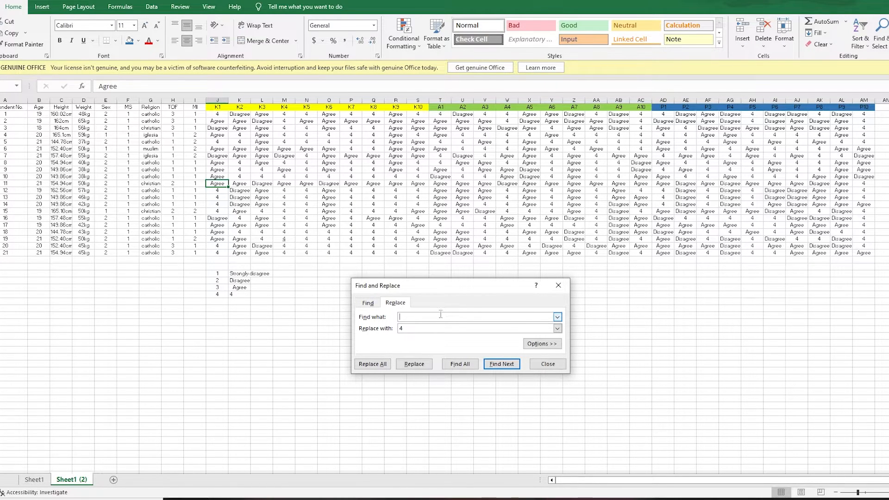
pyautogui.click(214, 184)
pyautogui.hotkey('ctrl', 'c')
pyautogui.click(444, 324)
pyautogui.hotkey('ctrl', 'v')
pyautogui.write('3')
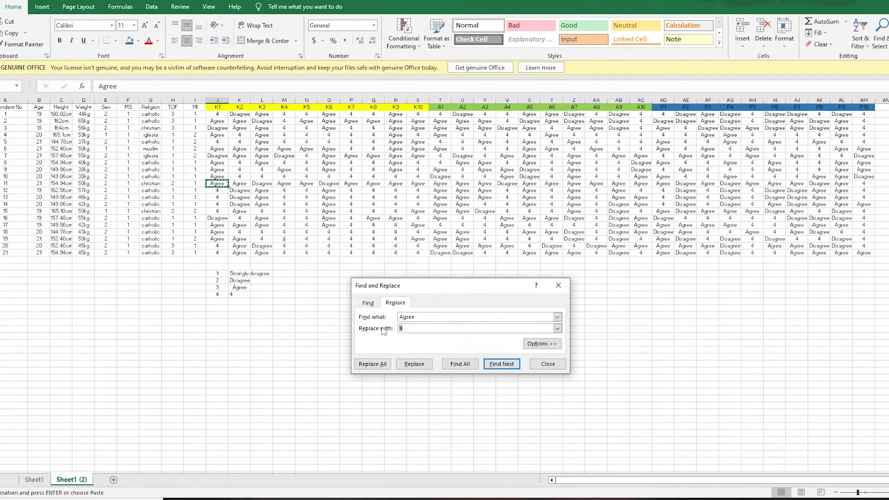
pyautogui.click(373, 364)
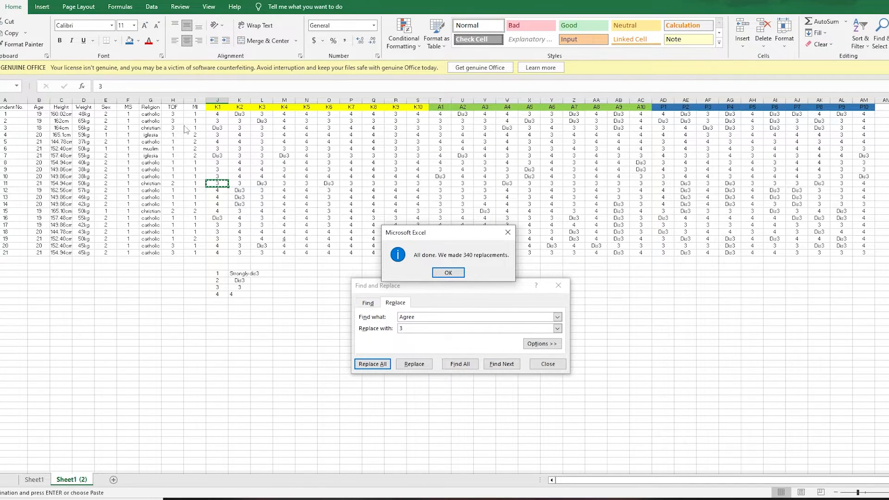
pyautogui.click(448, 273)
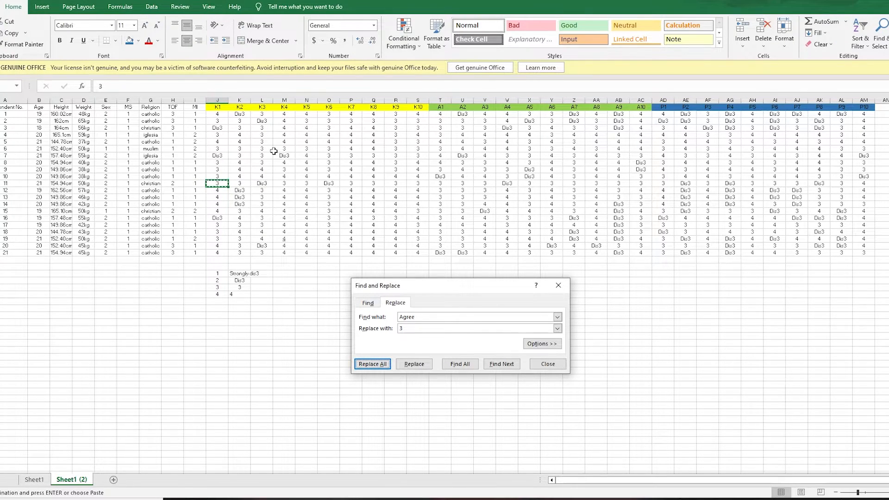
# Replace every Dis3 on the sheet with 2, copying the search text from respondent 7's K1 cell, and close Find and Replace.
pyautogui.click(464, 157)
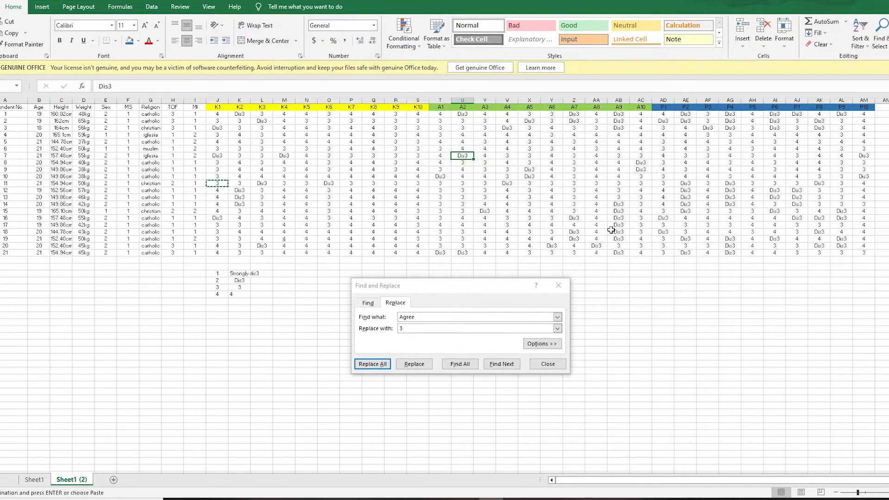
pyautogui.click(217, 157)
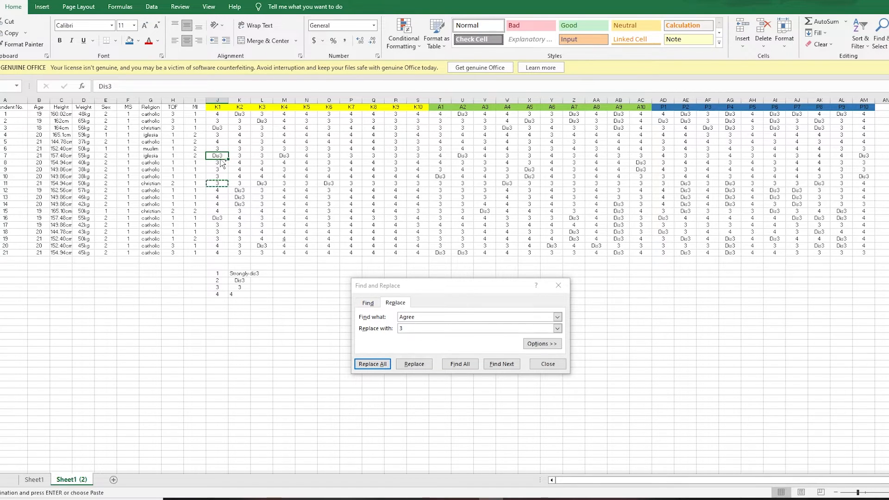
pyautogui.doubleClick(427, 318)
pyautogui.press('BackSpace')
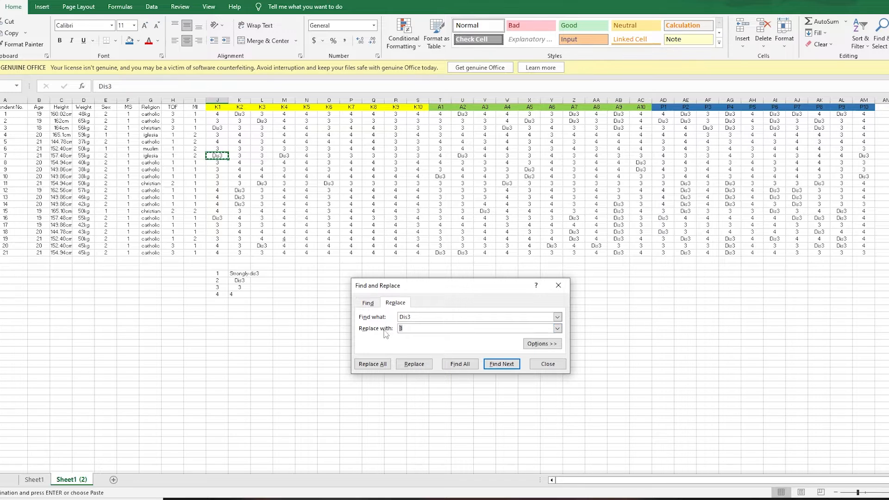
pyautogui.write('2')
pyautogui.click(385, 365)
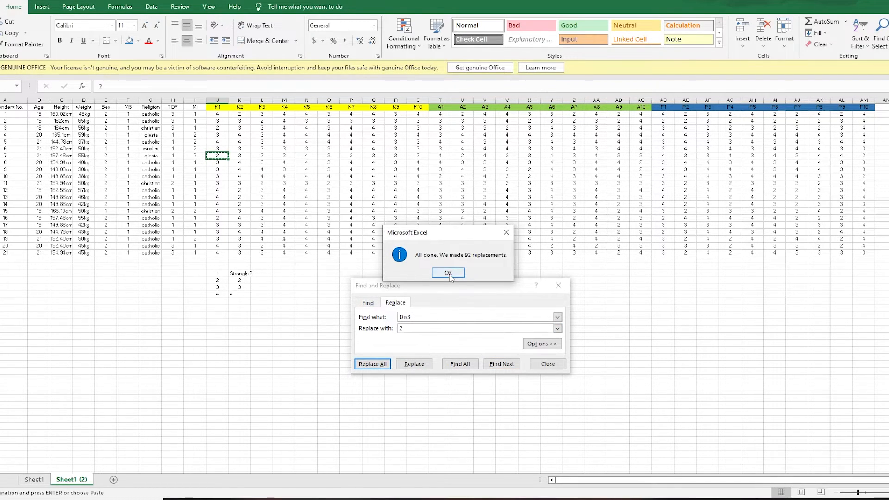
pyautogui.click(448, 272)
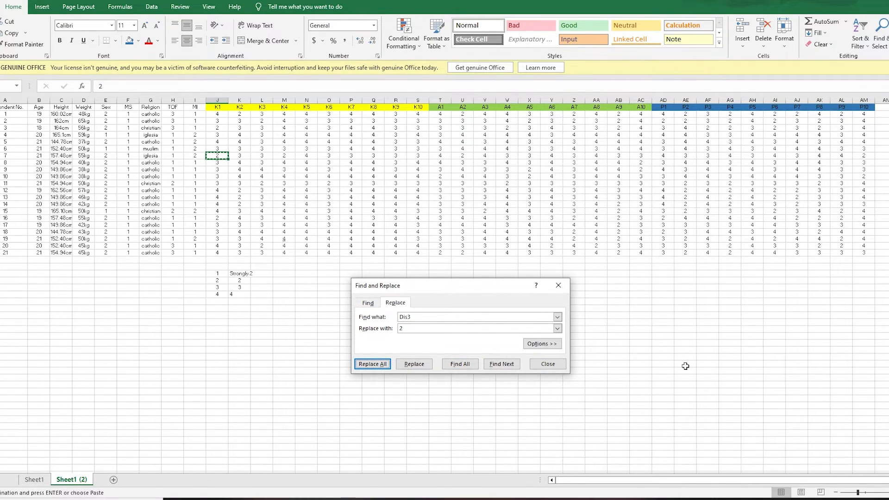
pyautogui.click(685, 366)
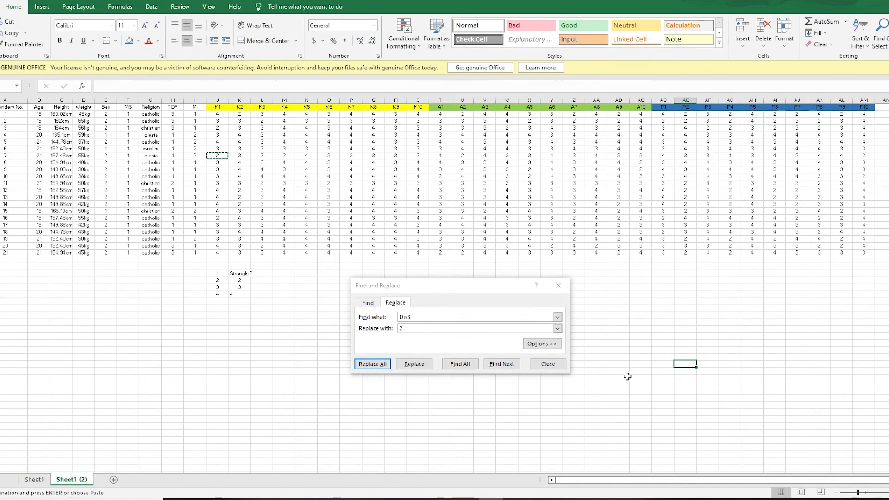
pyautogui.click(548, 364)
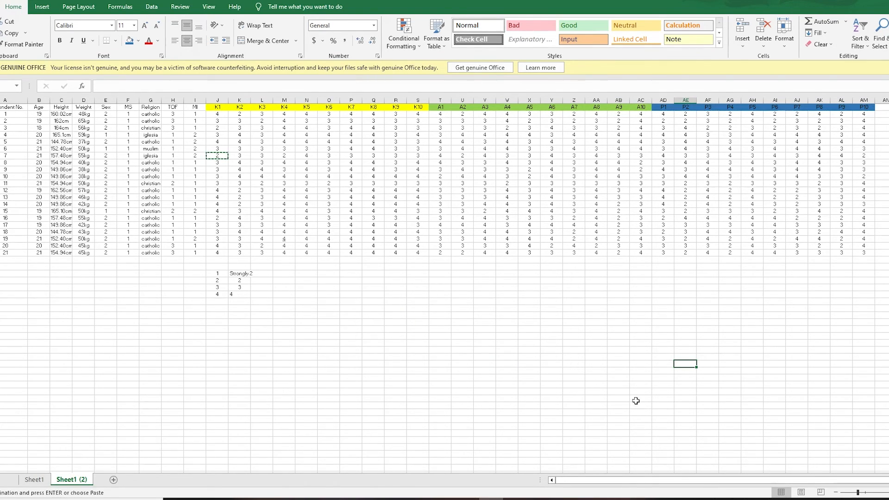